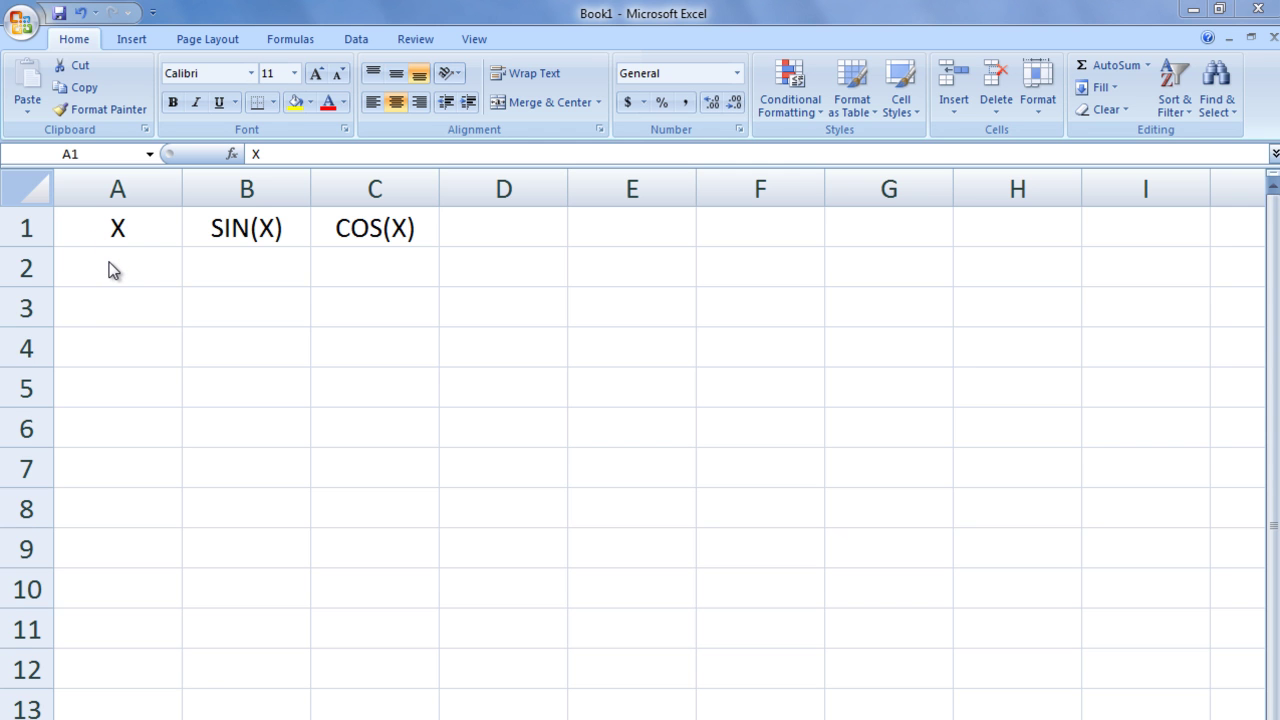
Enter 0 in A2 and =A2+PI()/10 in A3, which shows 0.31416
left_click(116, 271)
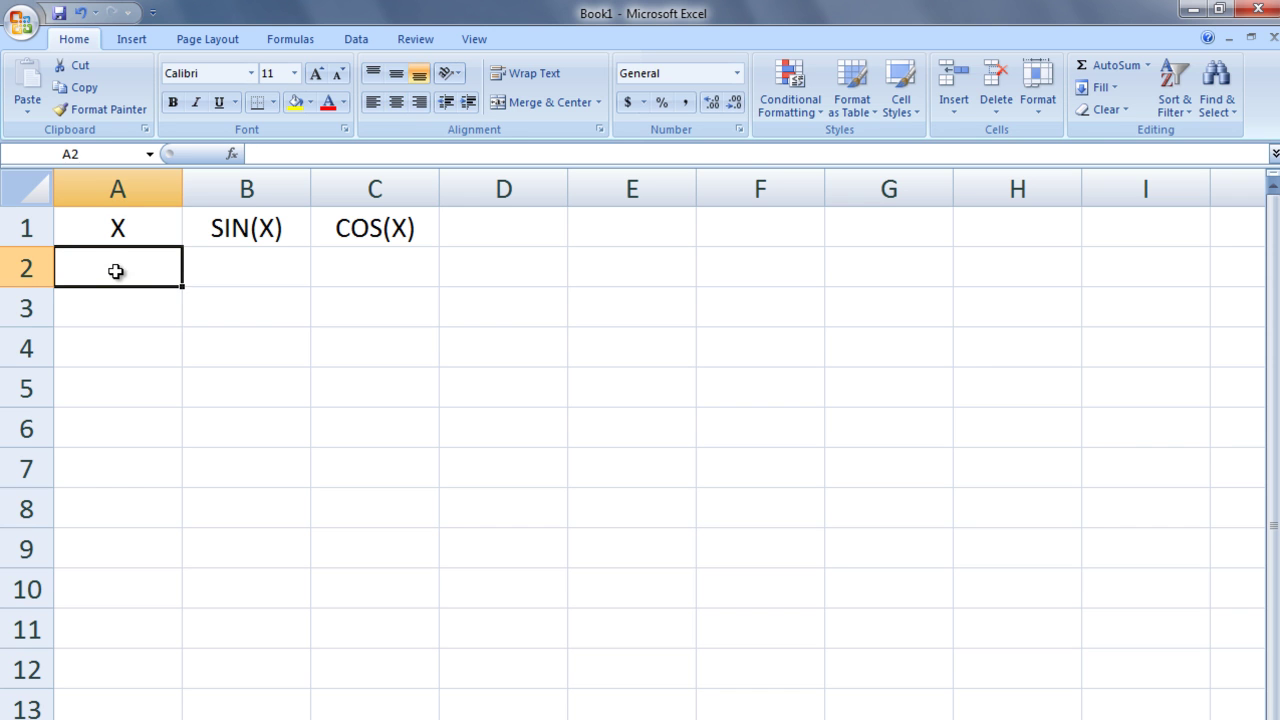
type("0")
key("ctrl+Return")
double_click(158, 313)
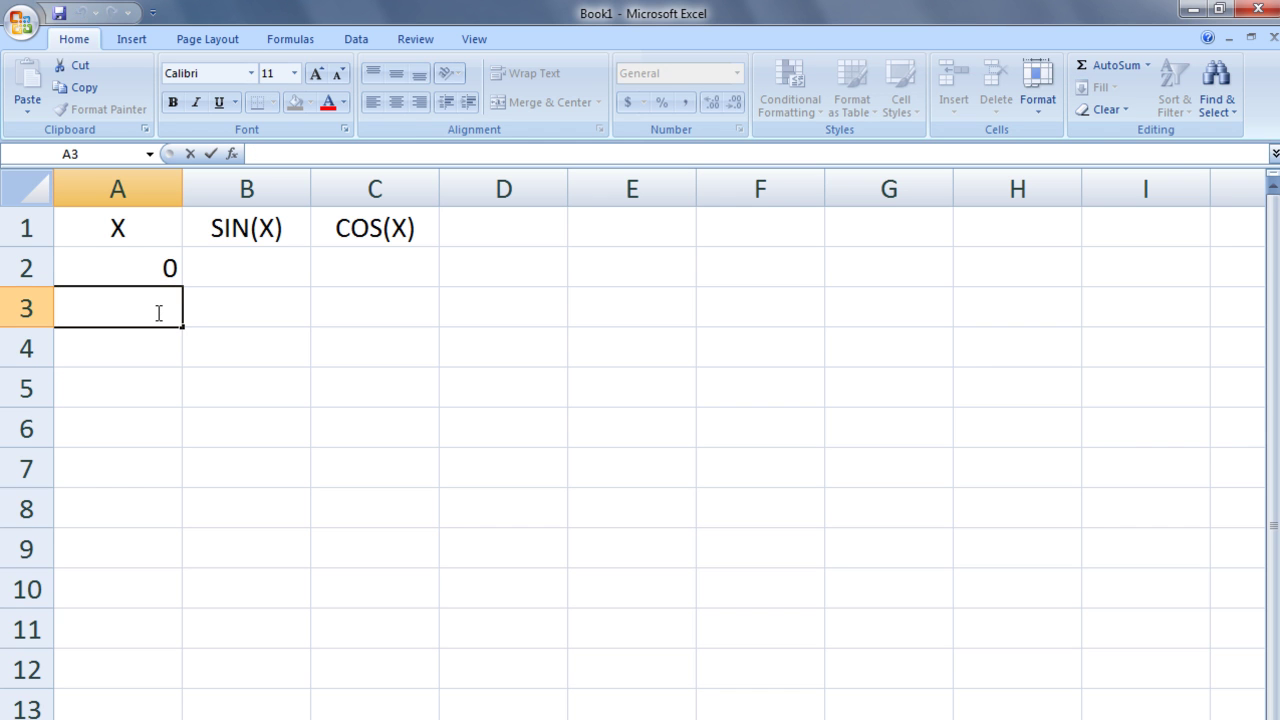
type("=A")
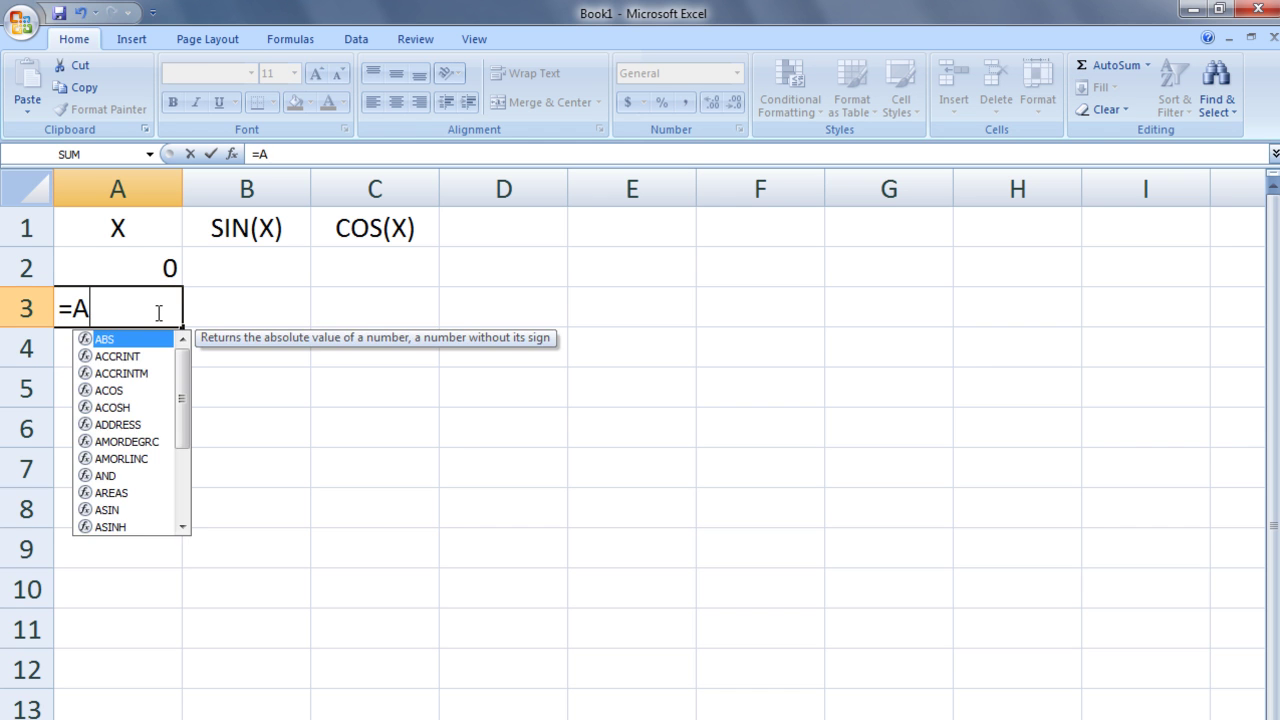
type("2+")
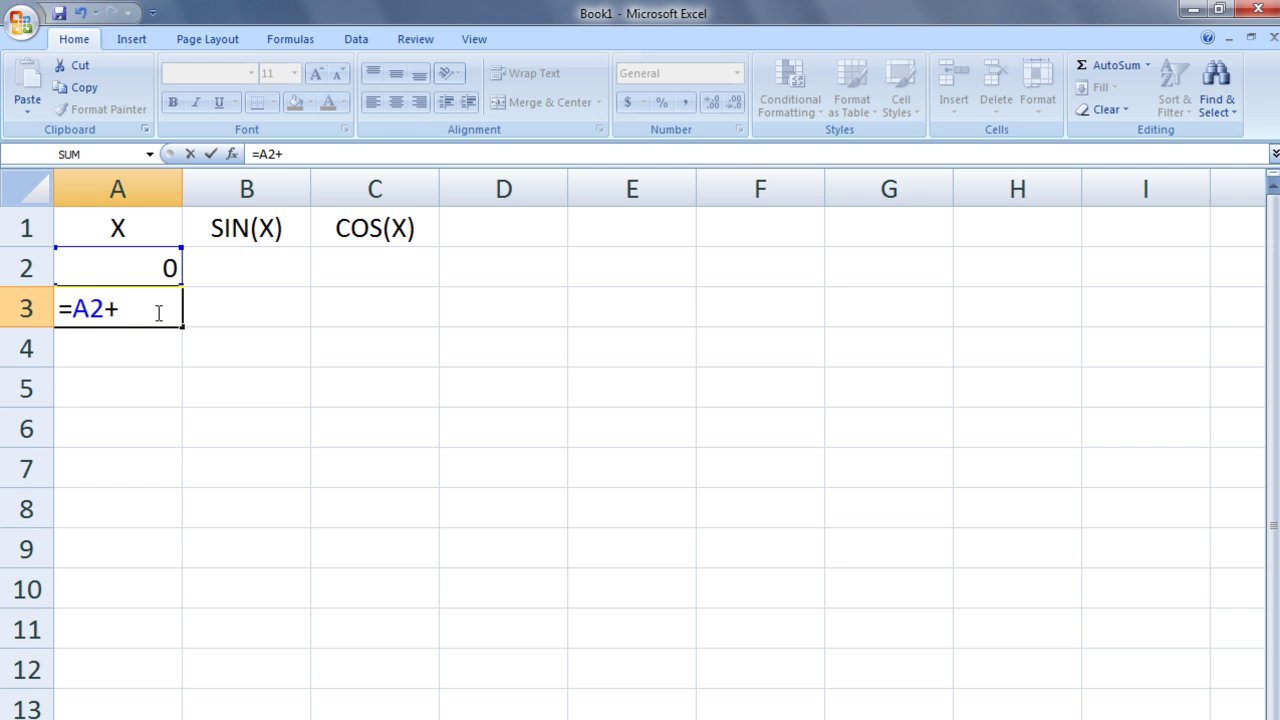
type("PI()/10")
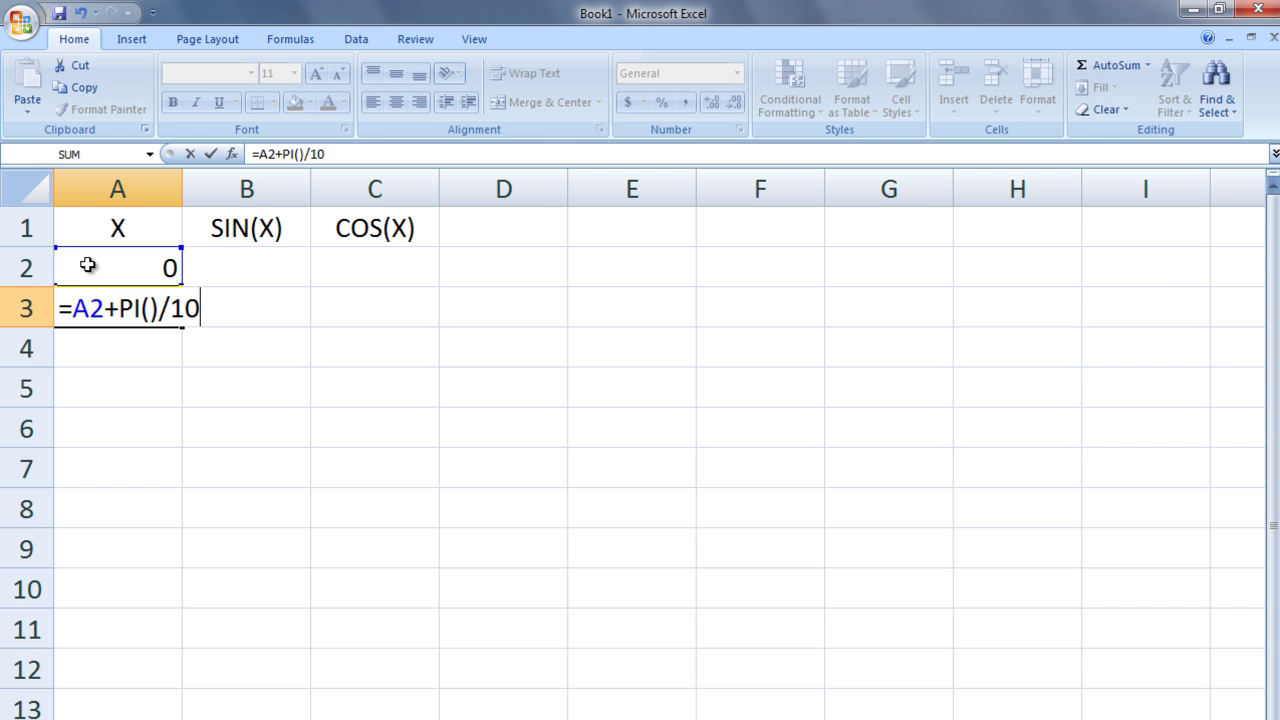
key("Return")
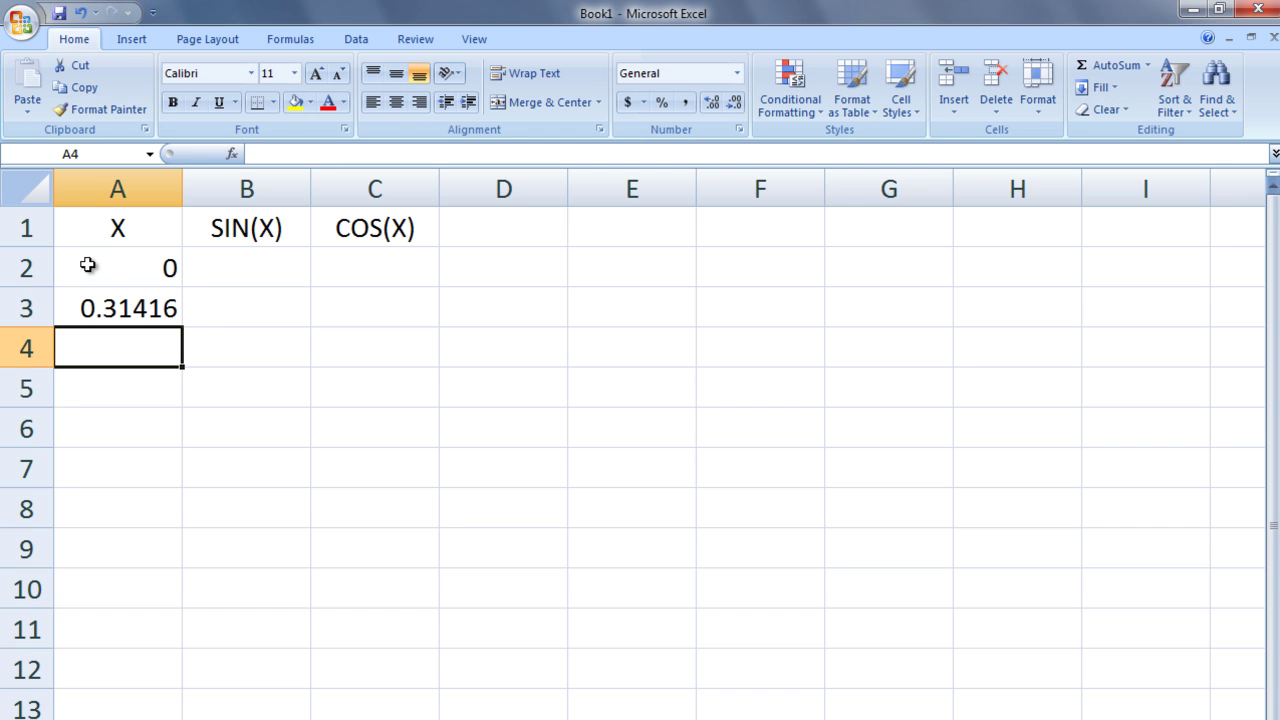
Copy the A3 step formula into A4 and fill it down to A12, ending at 3.14159
left_click(92, 308)
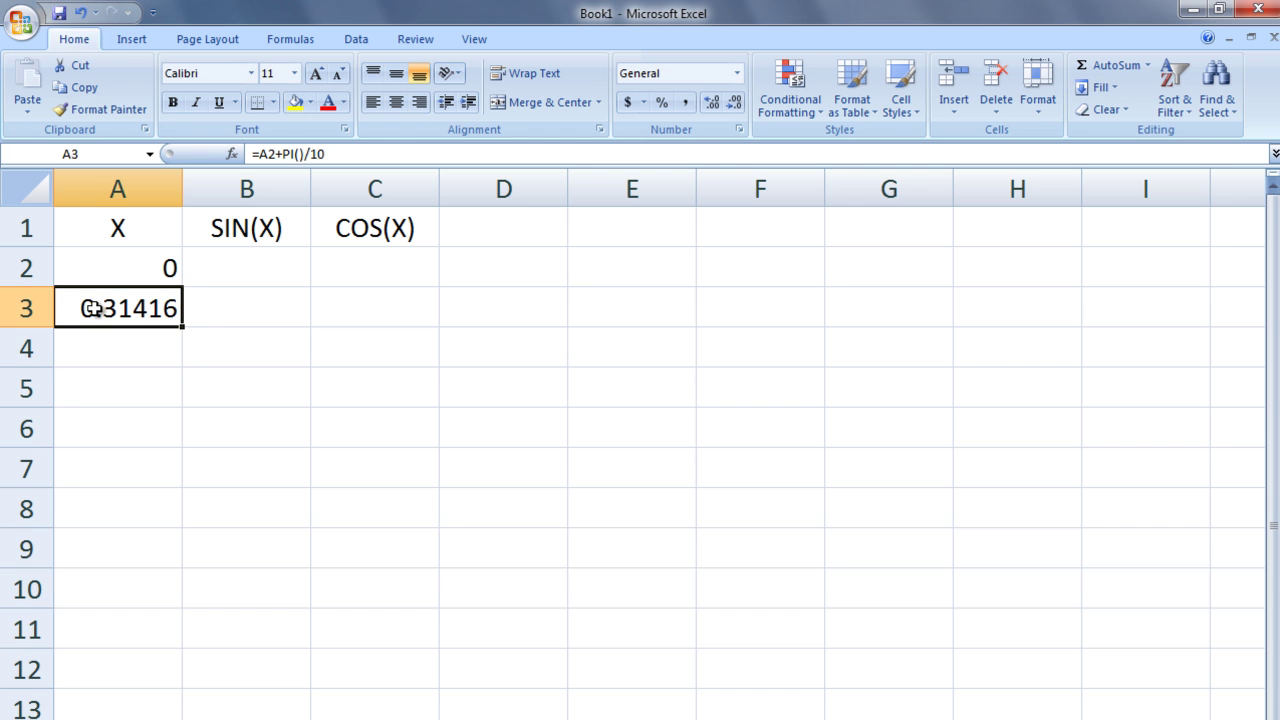
key("ctrl+c")
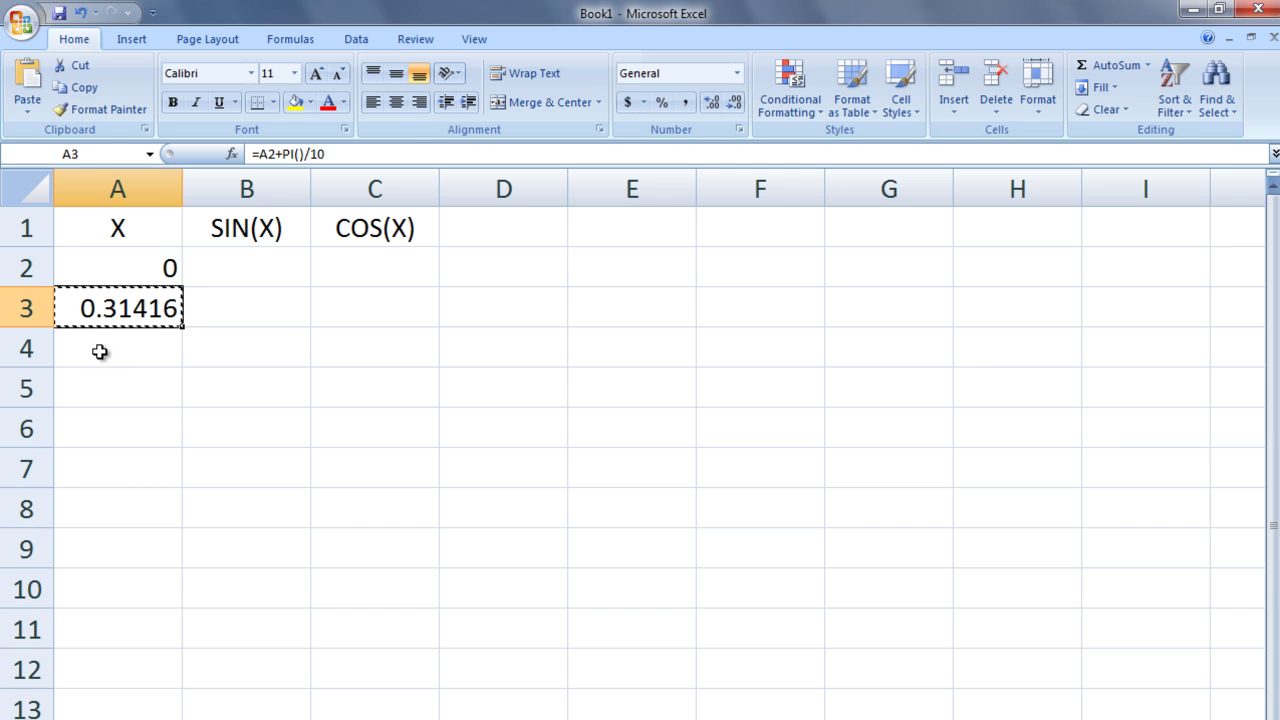
left_click(100, 353)
key("ctrl+v")
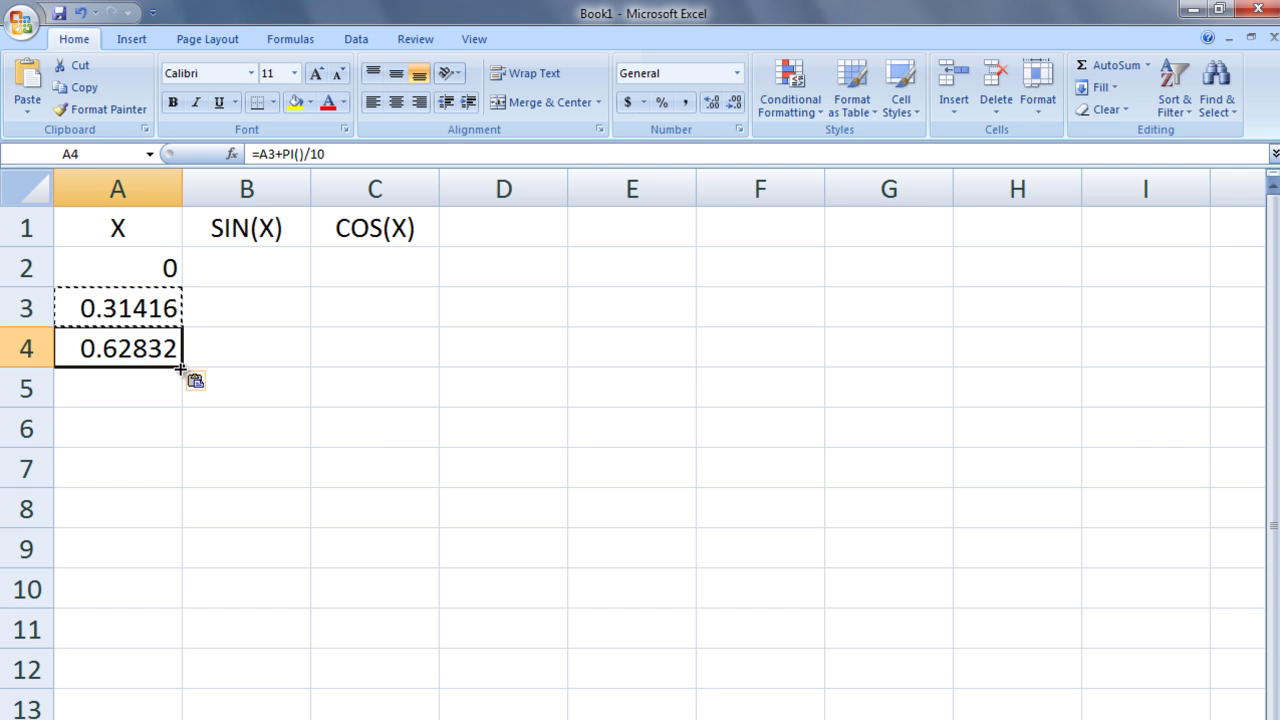
left_click_drag(180, 387, 180, 690)
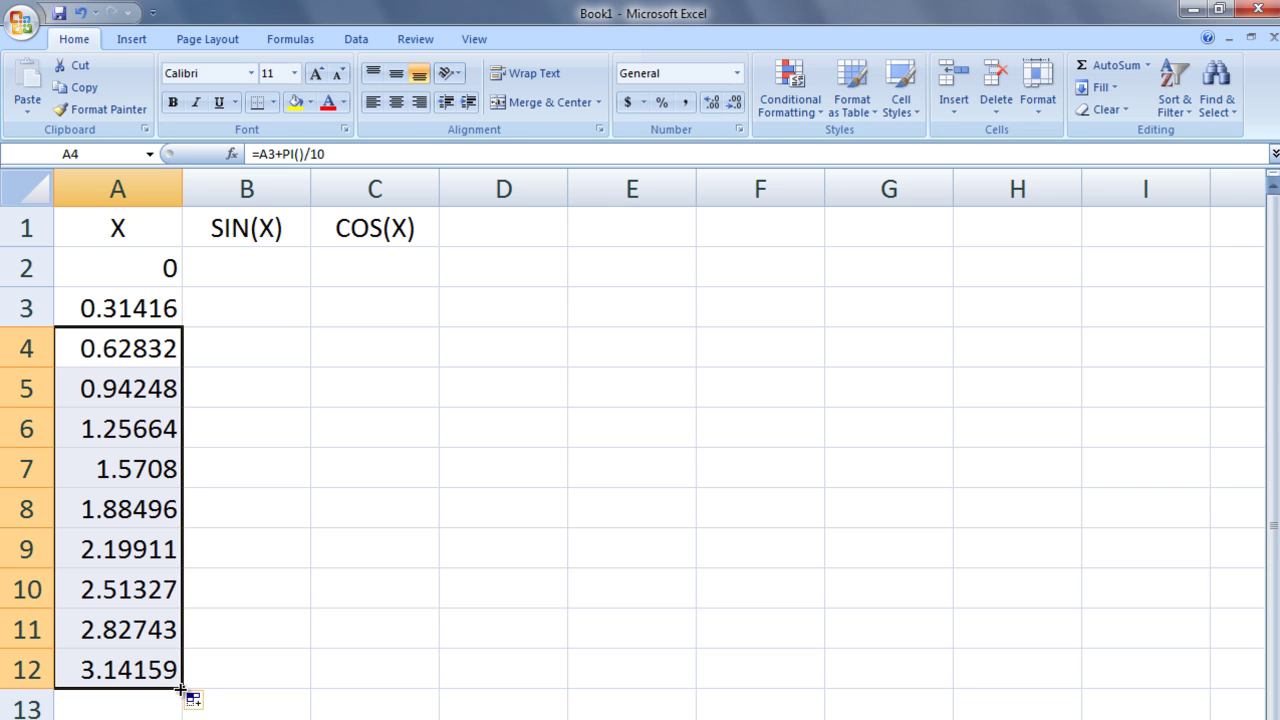
Enter =SIN(A2) in B2 and =COS(A2) in C2
left_click(225, 279)
double_click(225, 279)
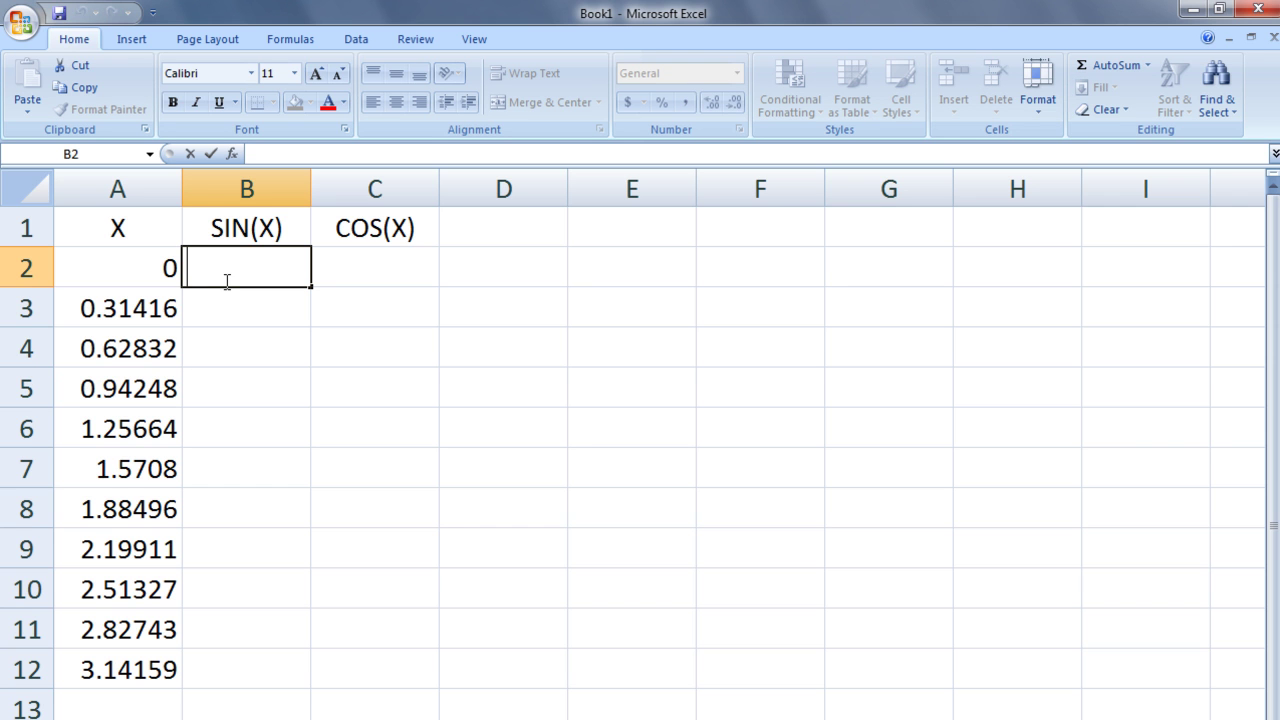
type("=SI")
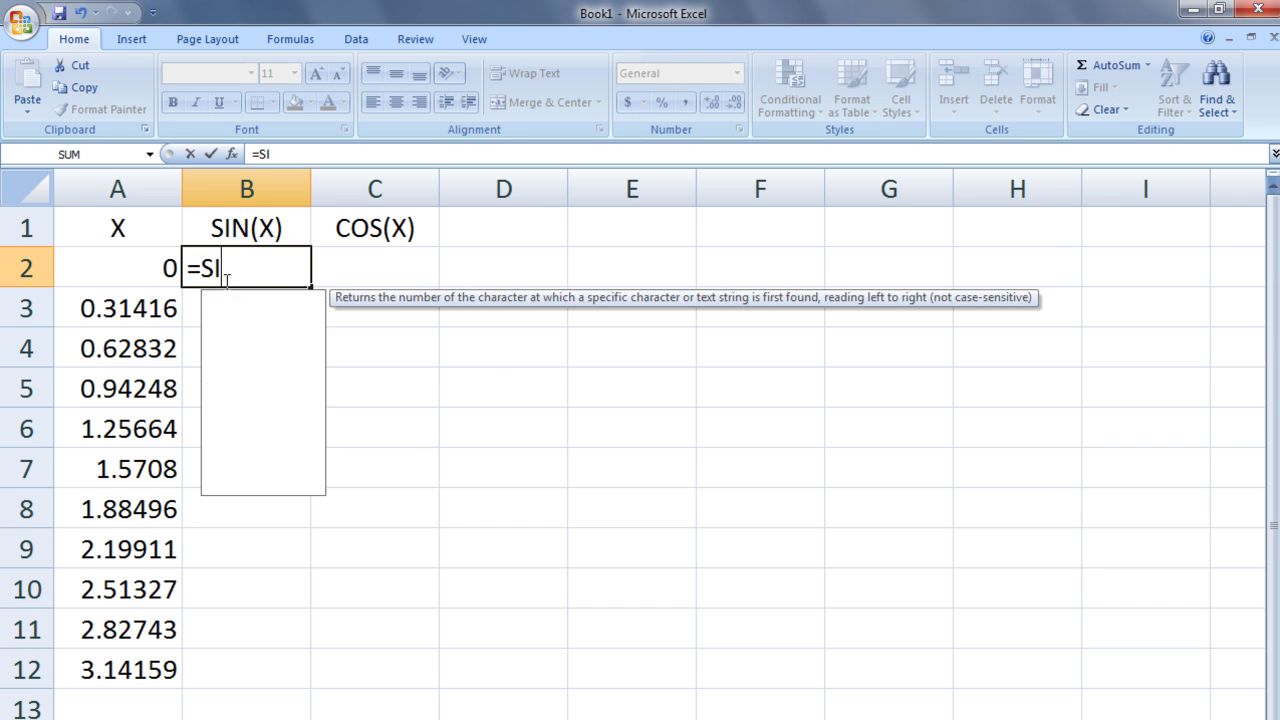
type("N(A2)")
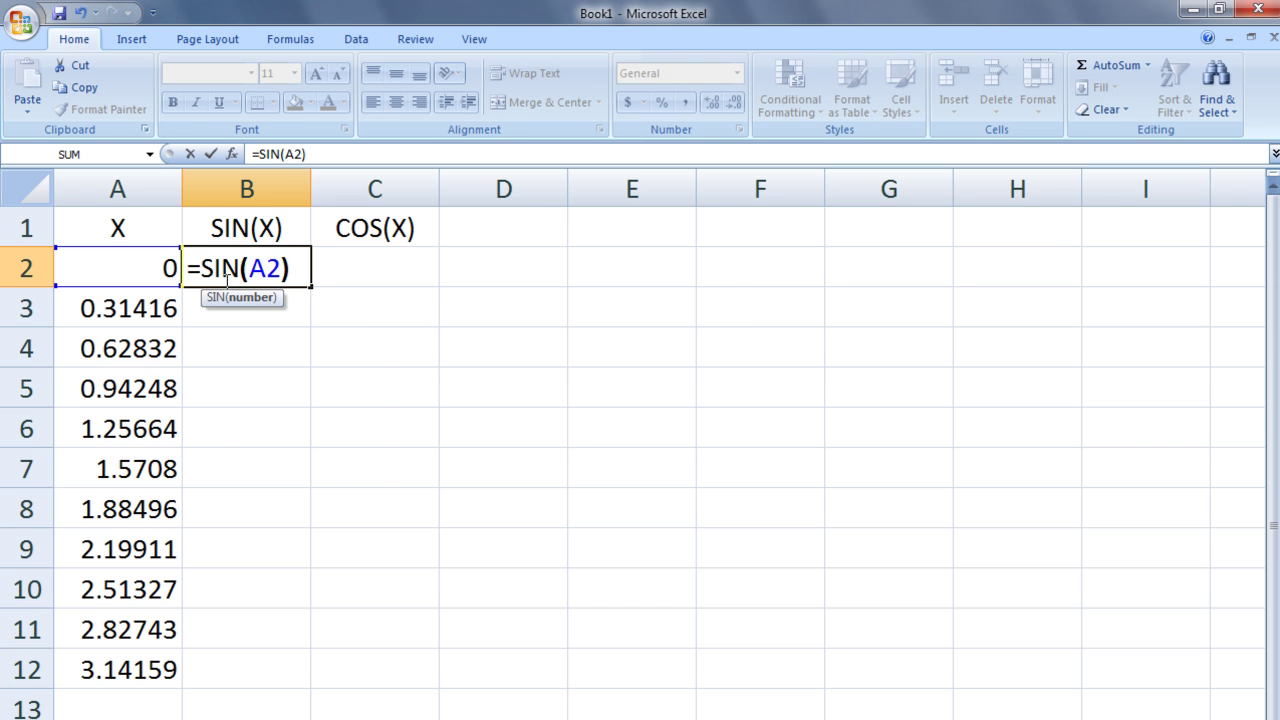
key("Return")
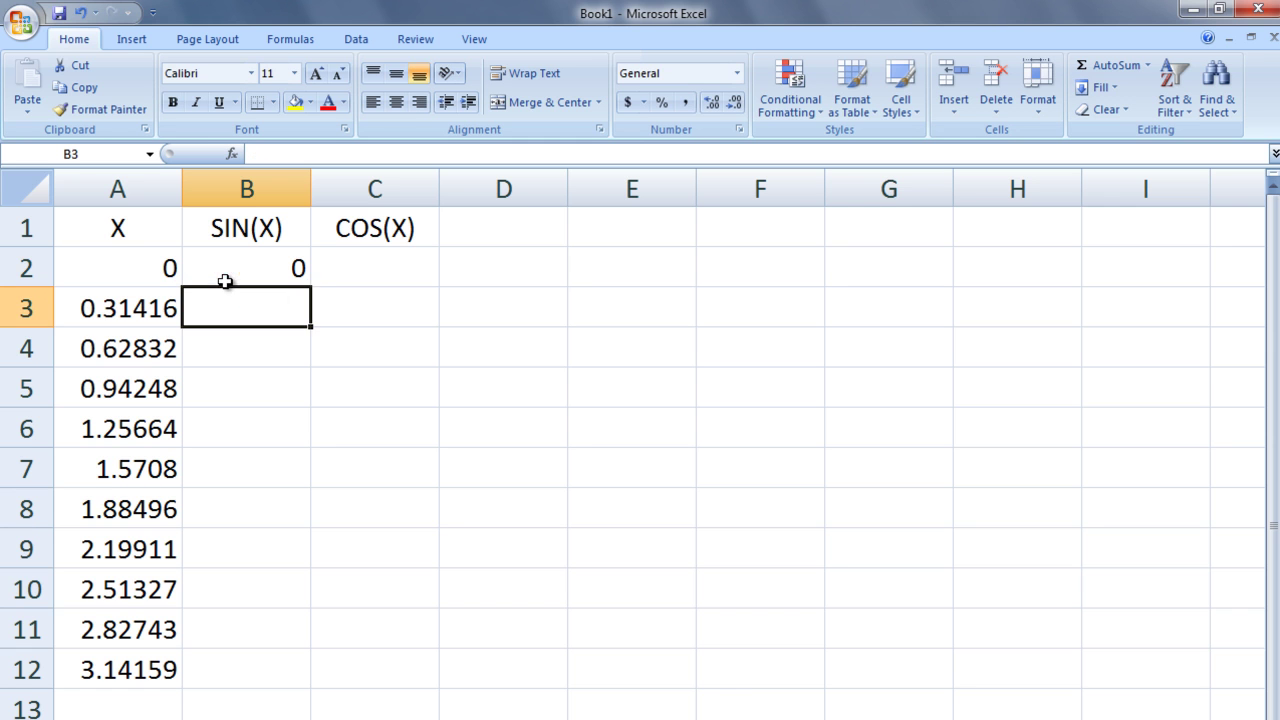
left_click(372, 274)
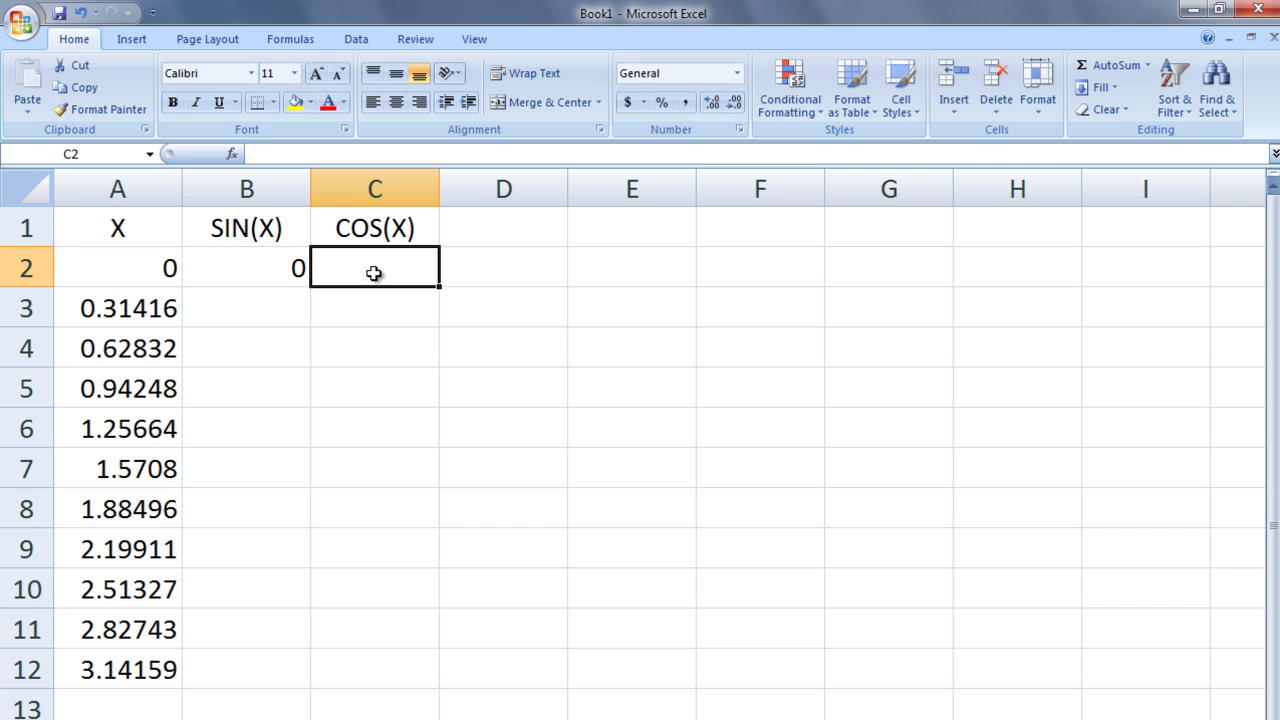
type("=COS(")
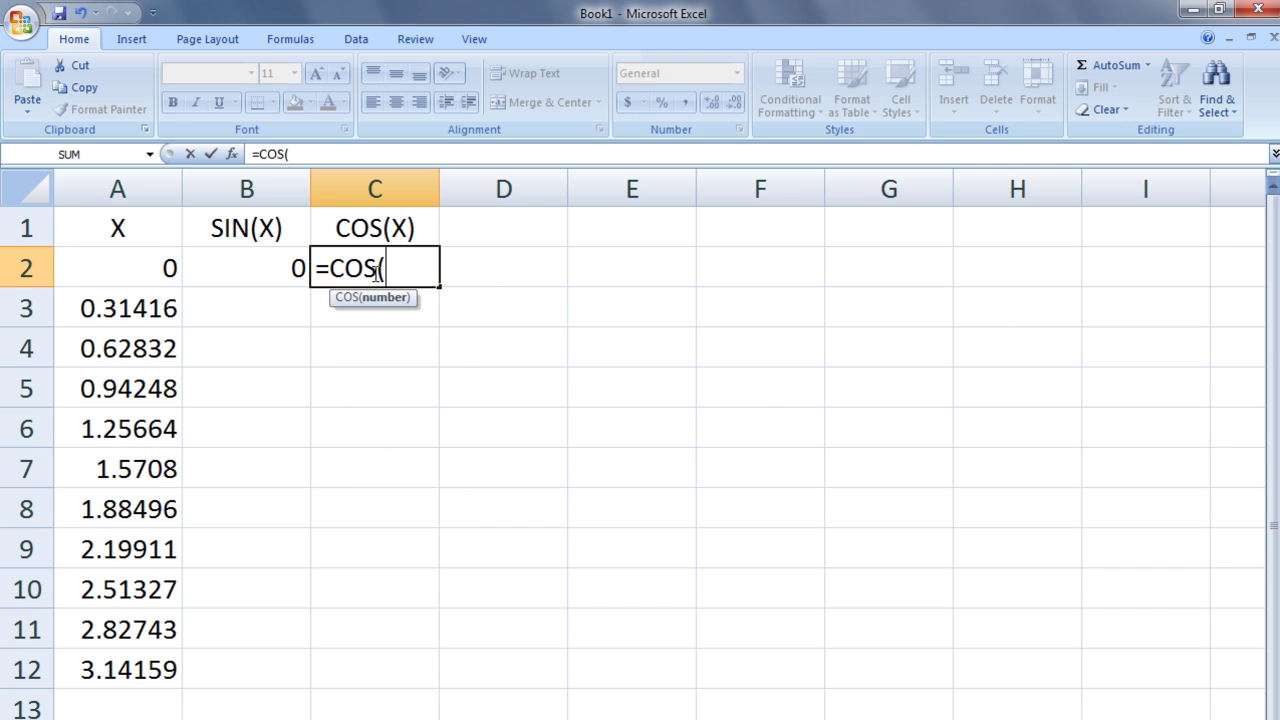
type("A2)")
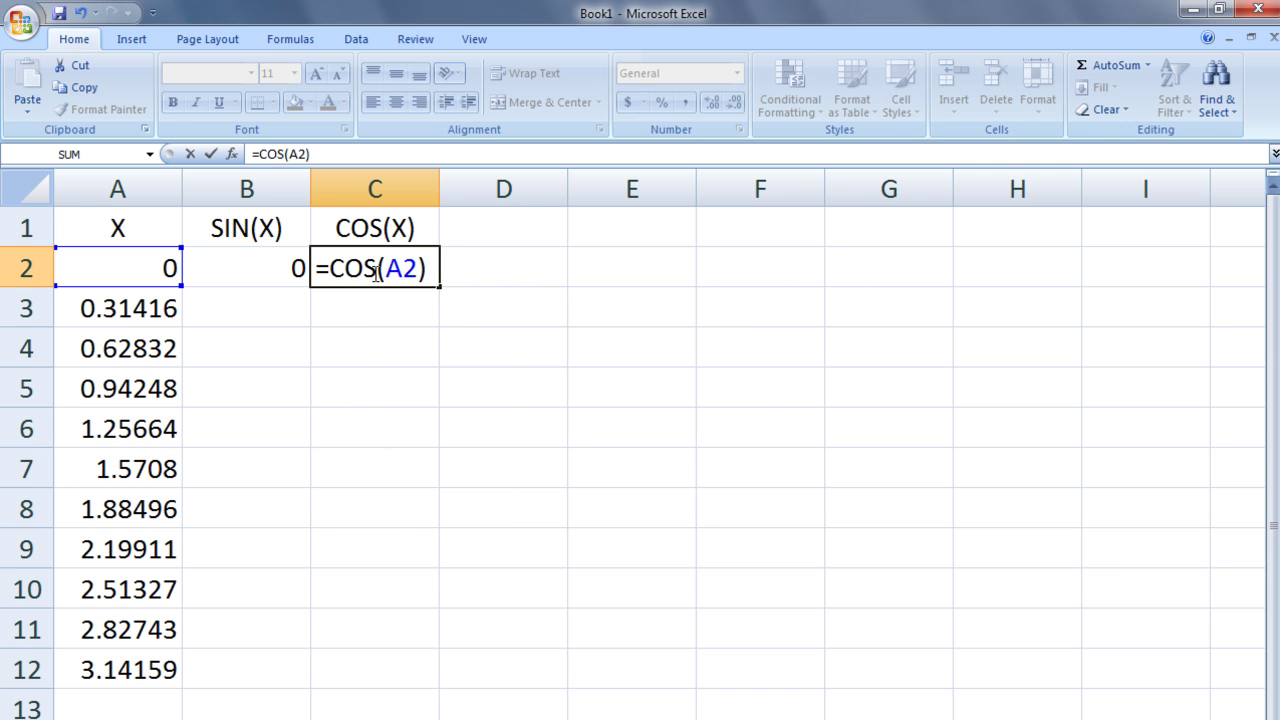
key("Return")
Re-edit and recommit the B2 sine and C2 cosine formulas, showing 0 and 1
left_click(297, 270)
type("=SIN(A2)")
left_click(270, 268)
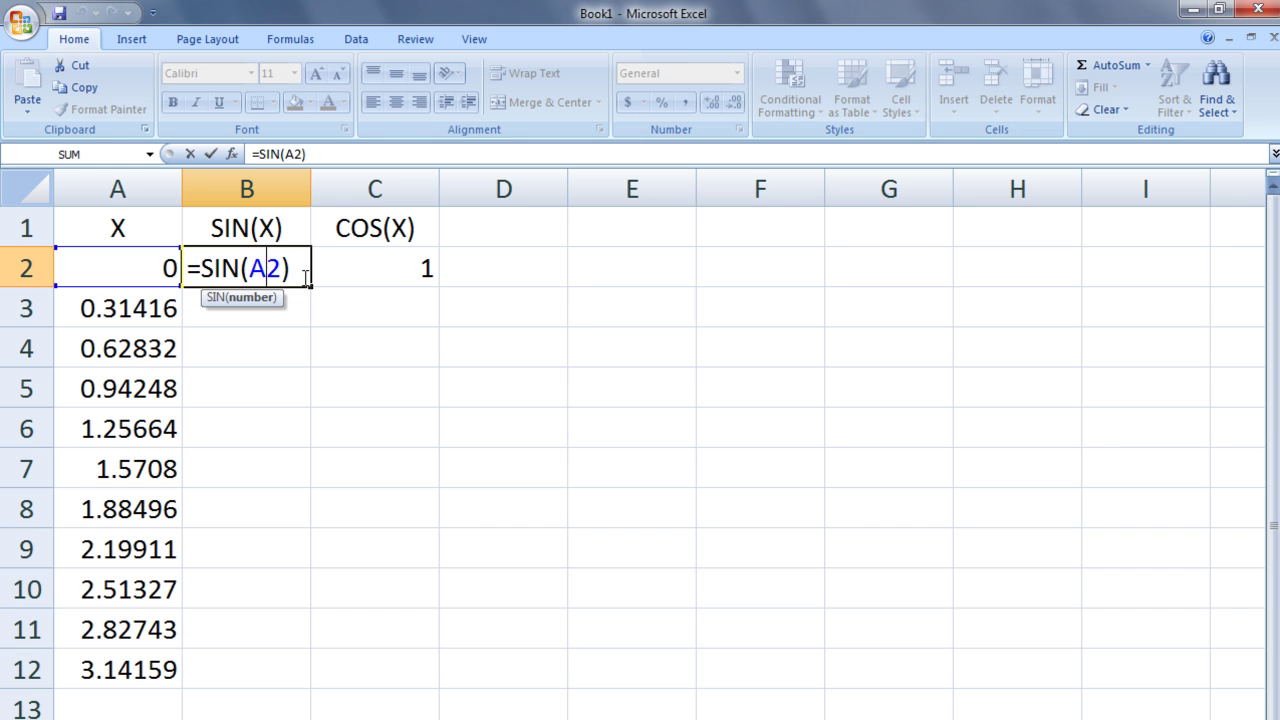
key("Return")
double_click(352, 270)
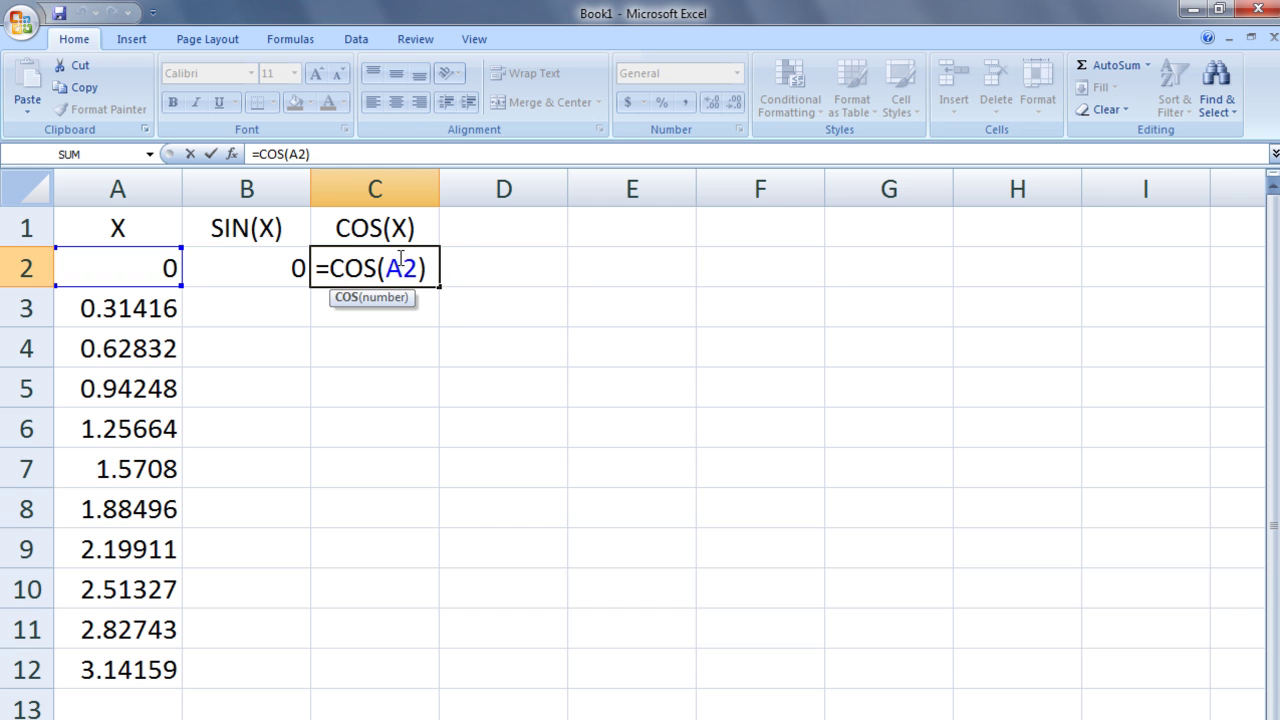
key("Return")
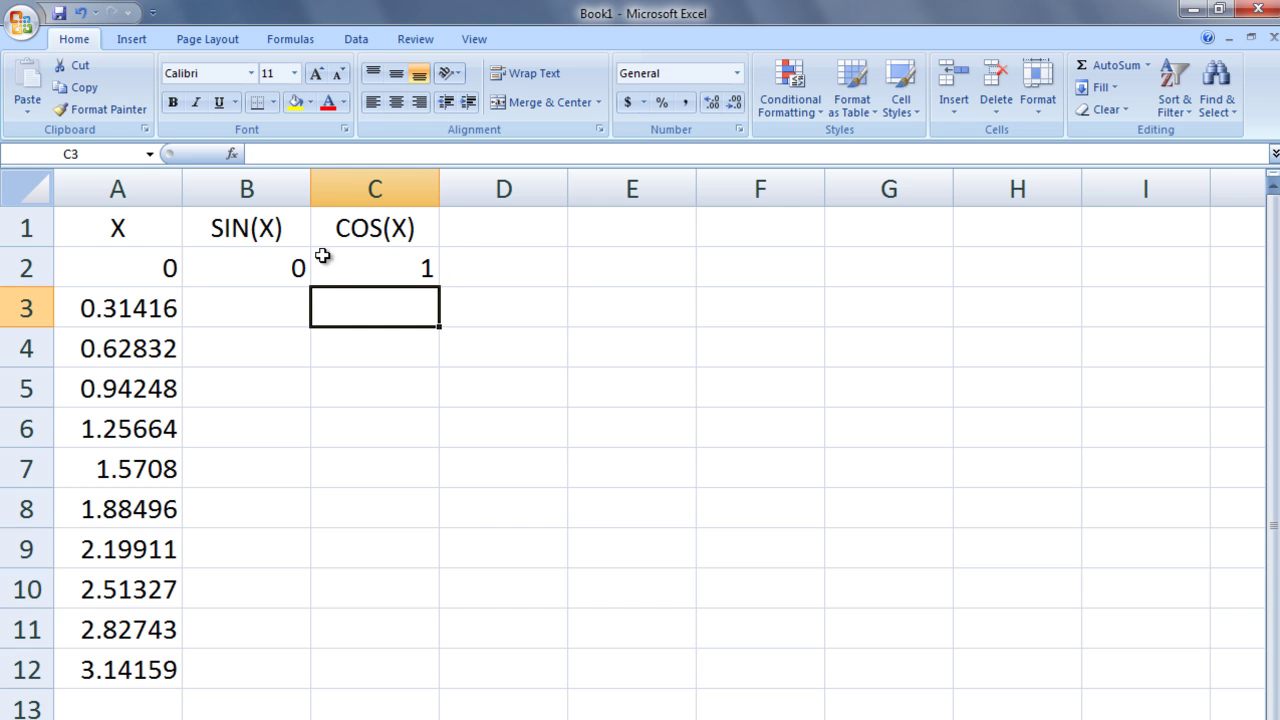
Fill the SIN formula down B2:B12 and the COS formula down C2:C12
left_click(286, 258)
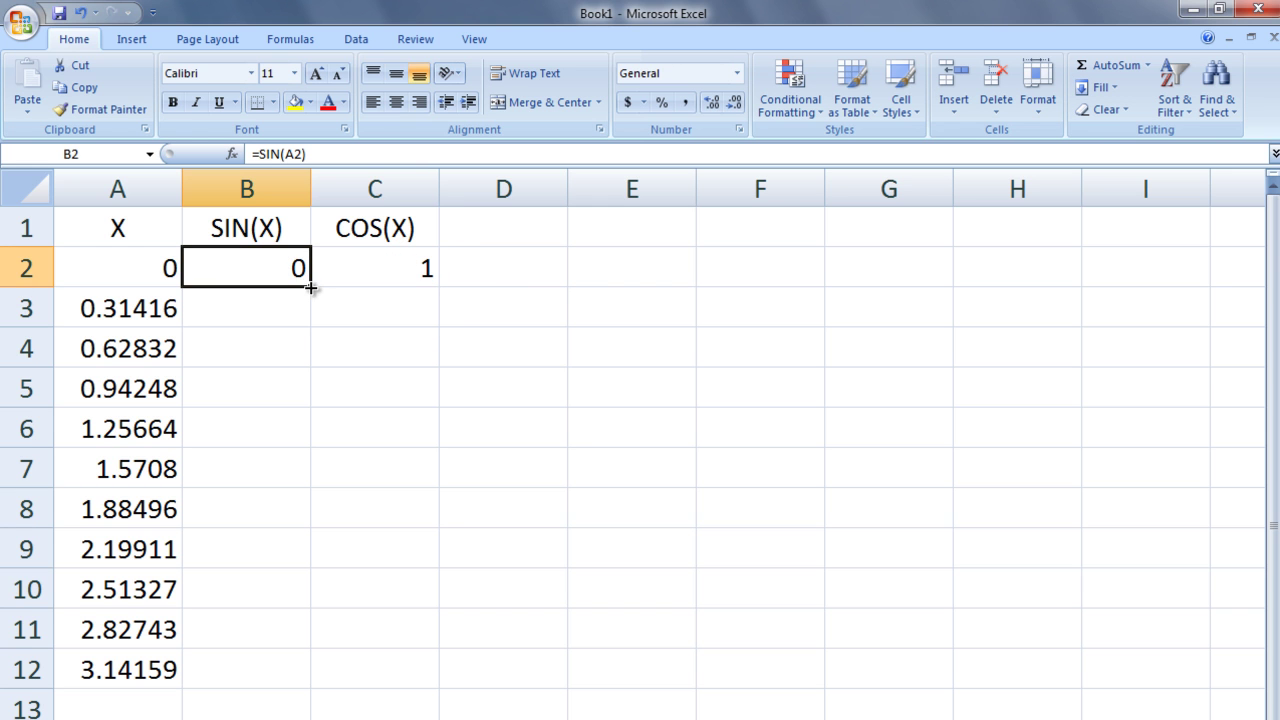
left_click_drag(311, 288, 299, 689)
left_click(372, 270)
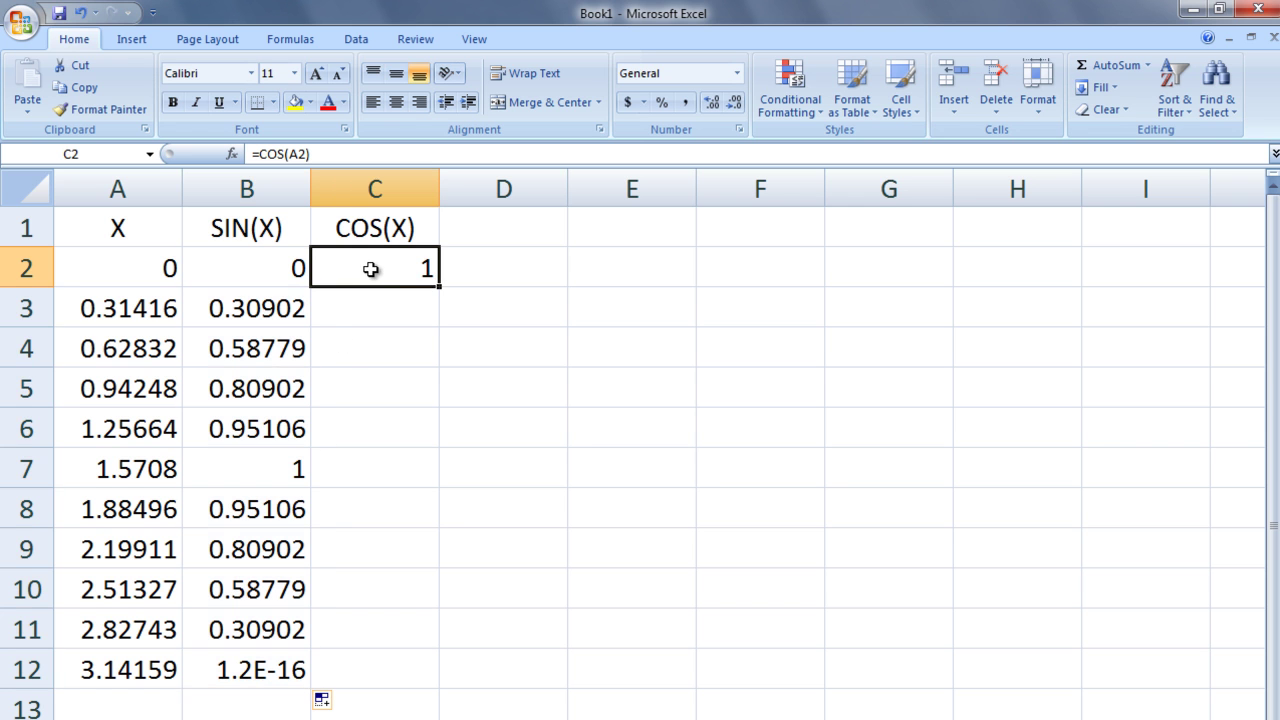
left_click_drag(440, 288, 445, 695)
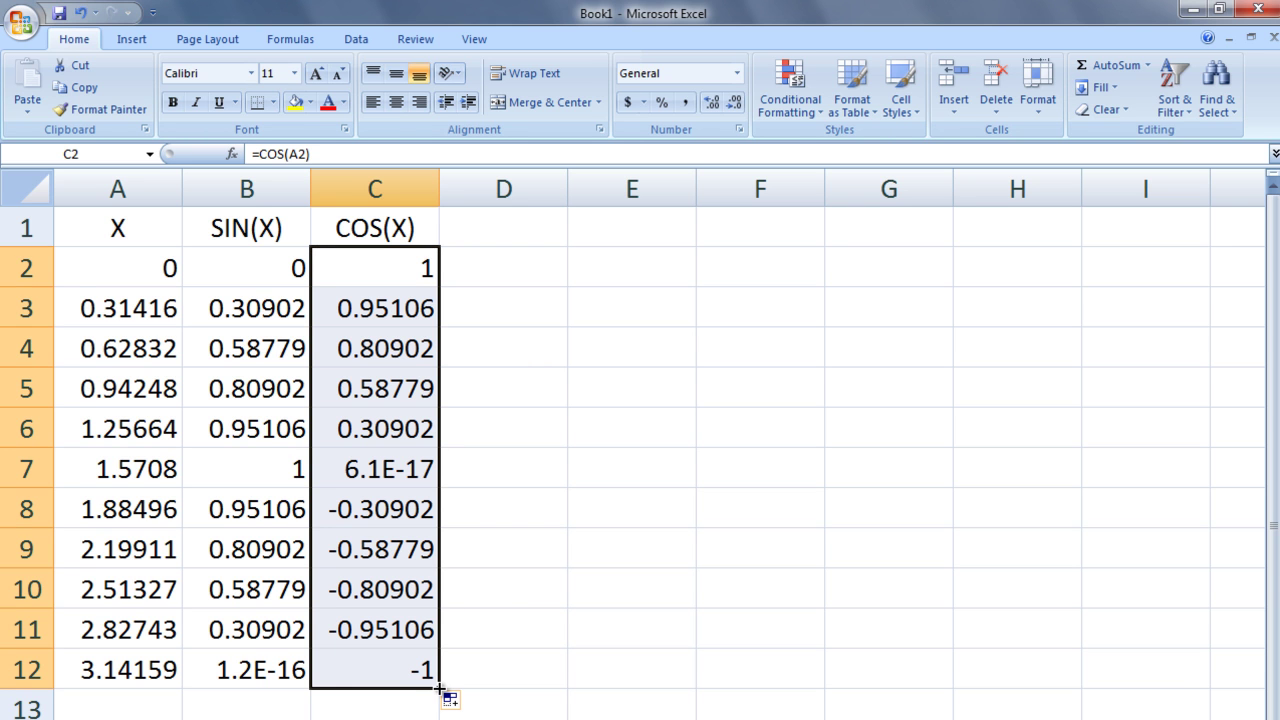
Inspect the tiny sine value in B12 and the near-zero cosine in C7
left_click(263, 668)
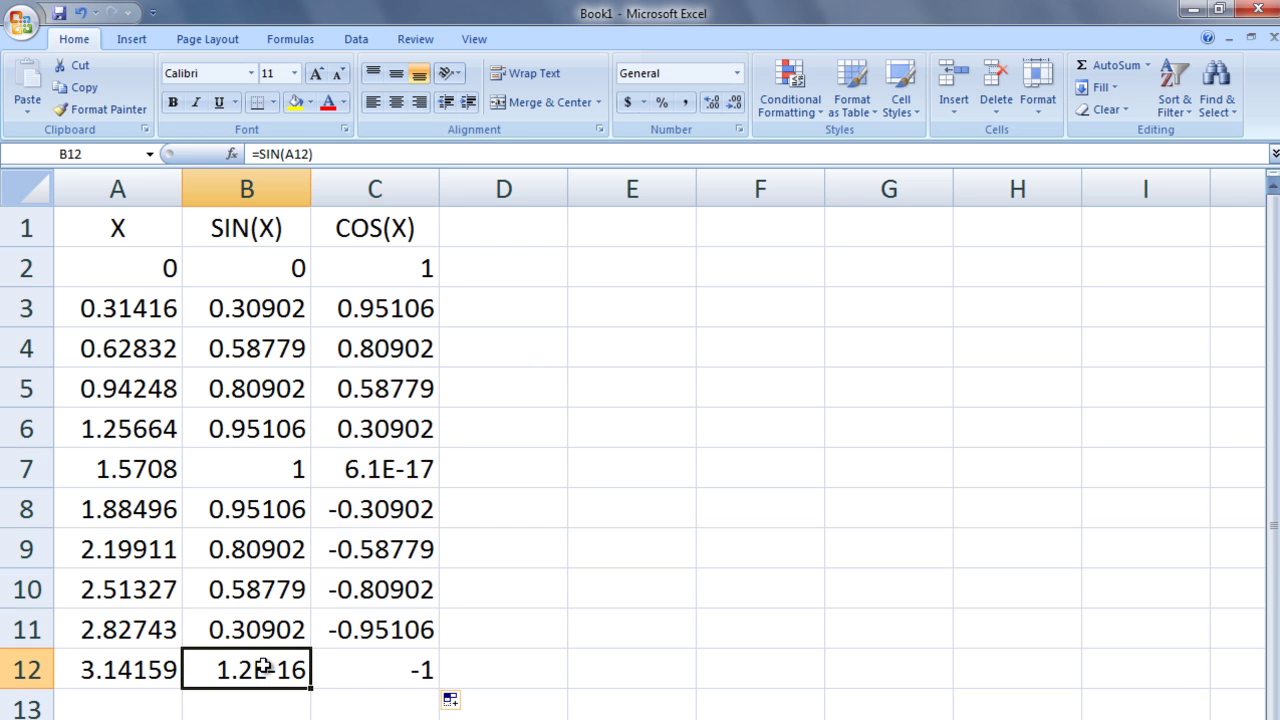
left_click(336, 470)
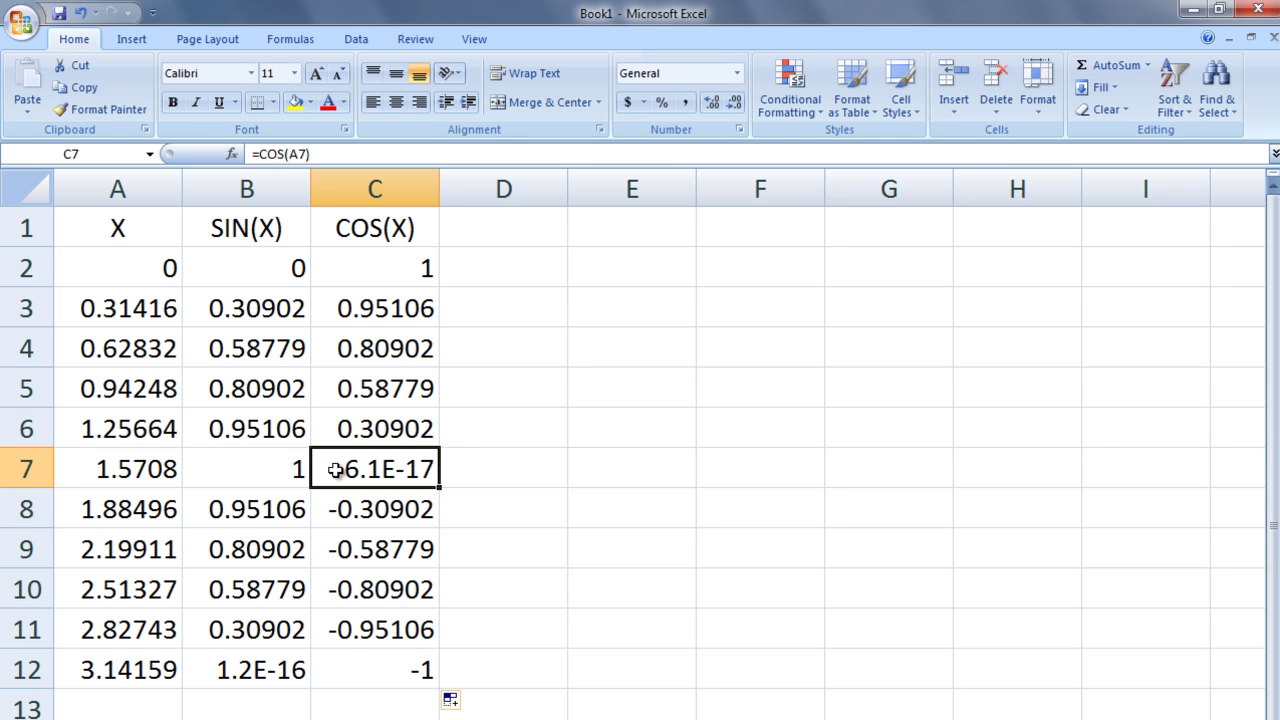
left_click(204, 671)
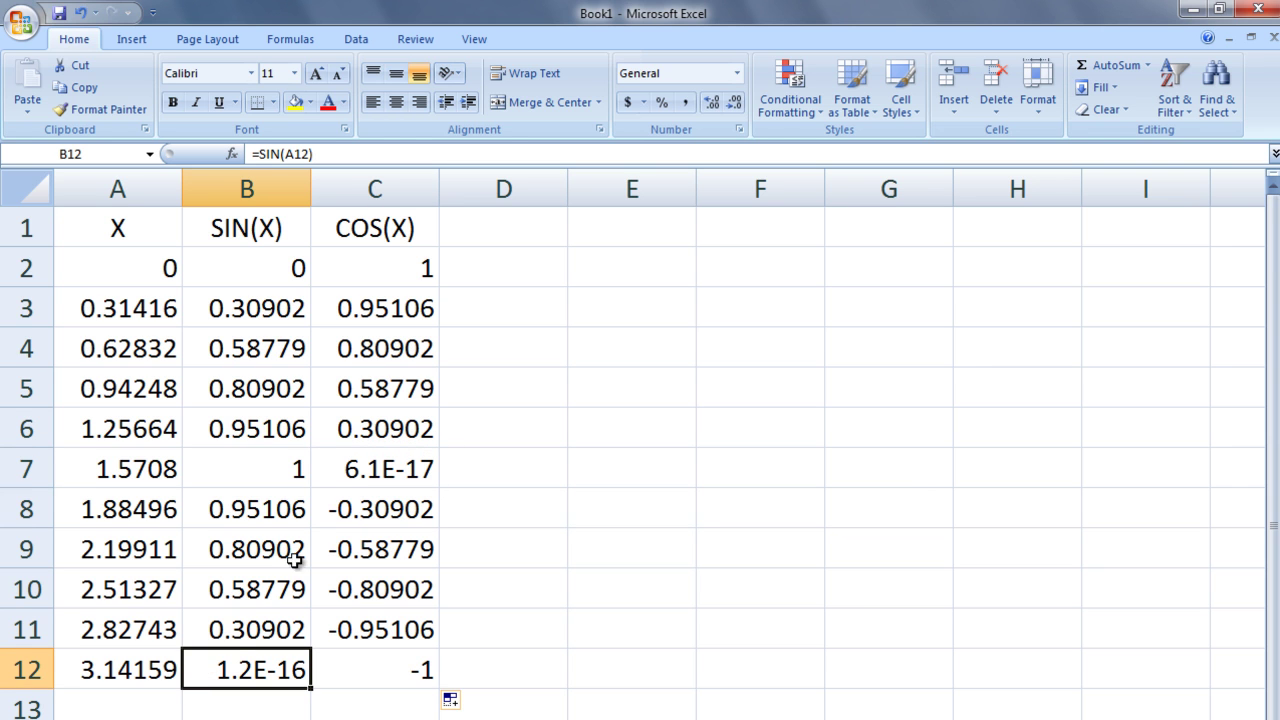
left_click(329, 478)
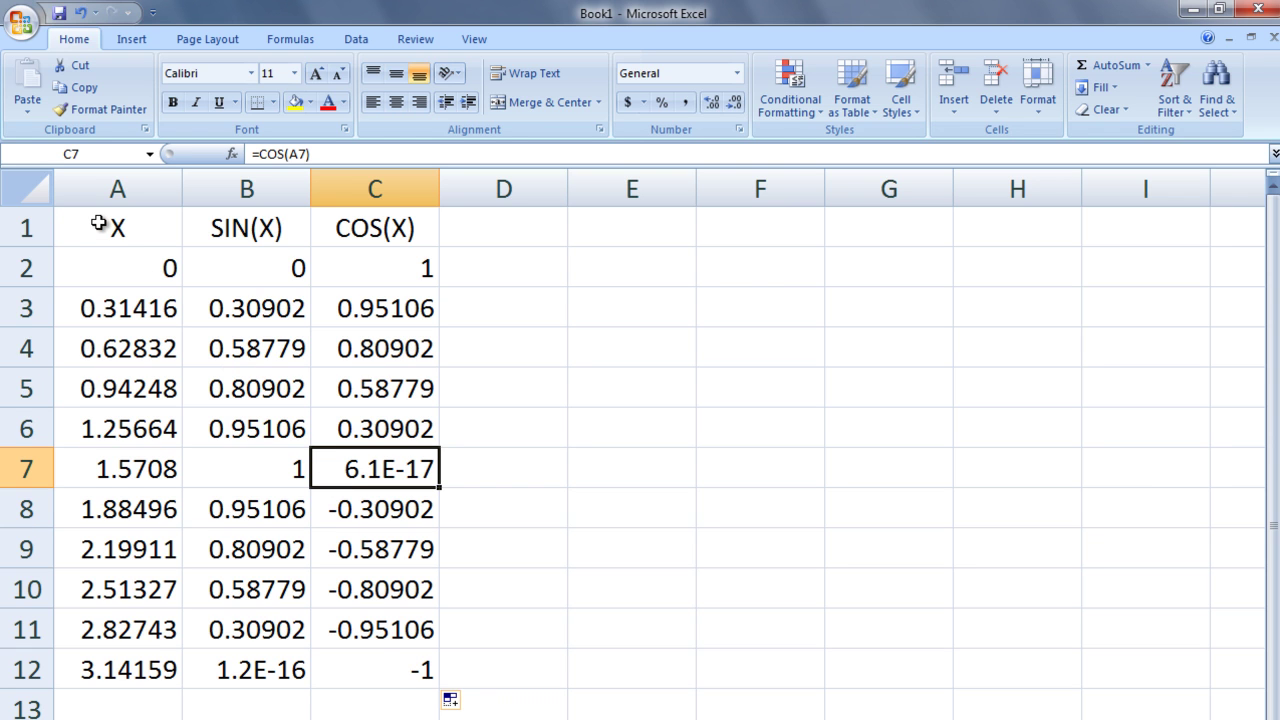
Select the table A1:C12 and bring up Insert's scatter chart variants
left_click(99, 223)
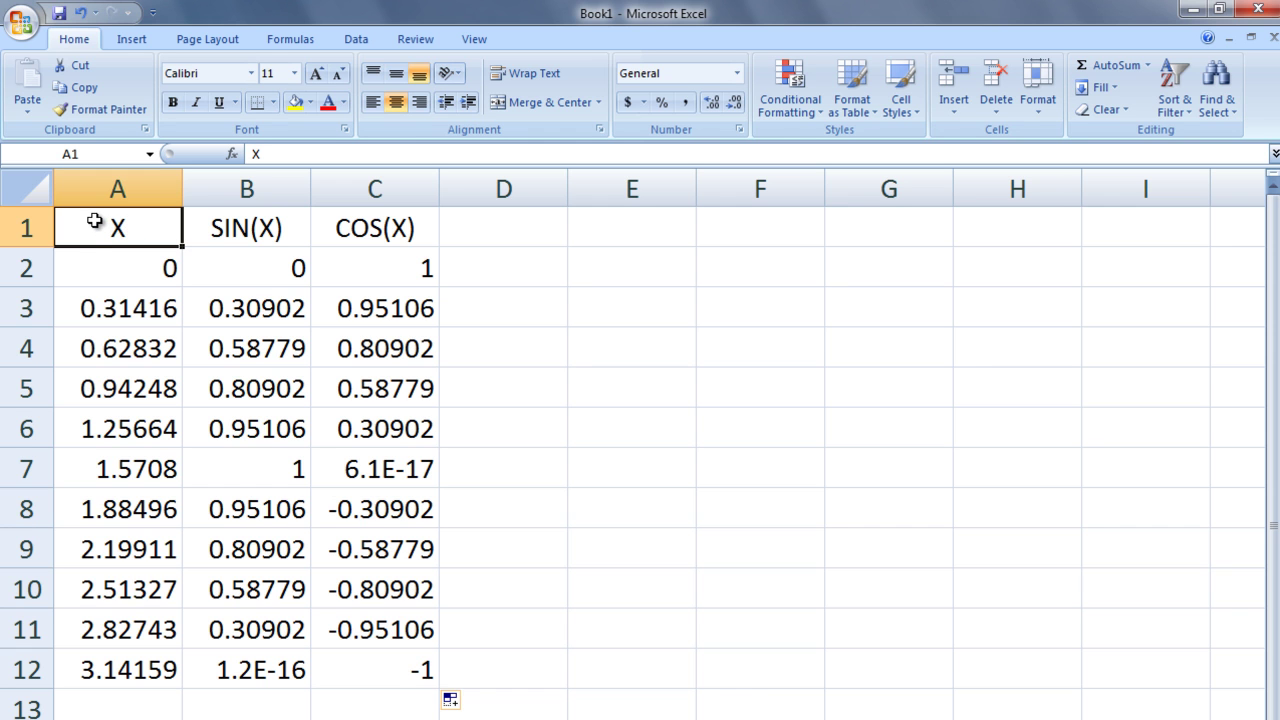
left_click_drag(96, 221, 374, 671)
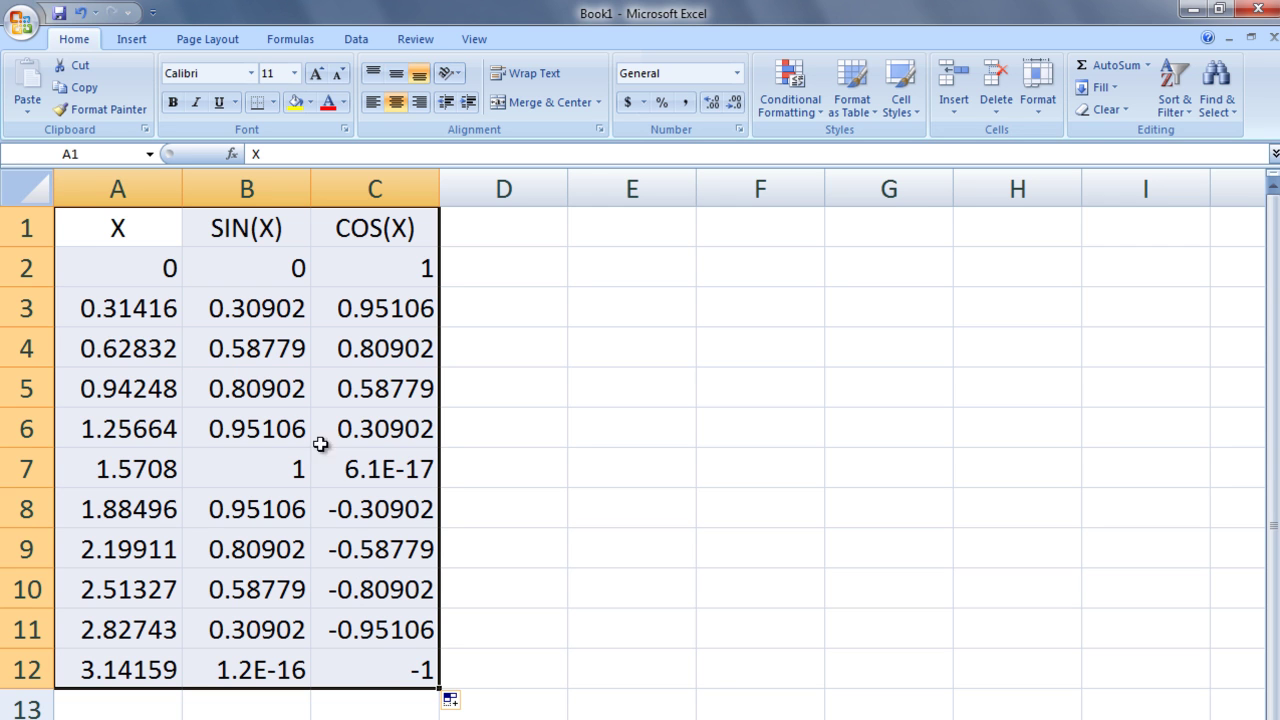
left_click(121, 41)
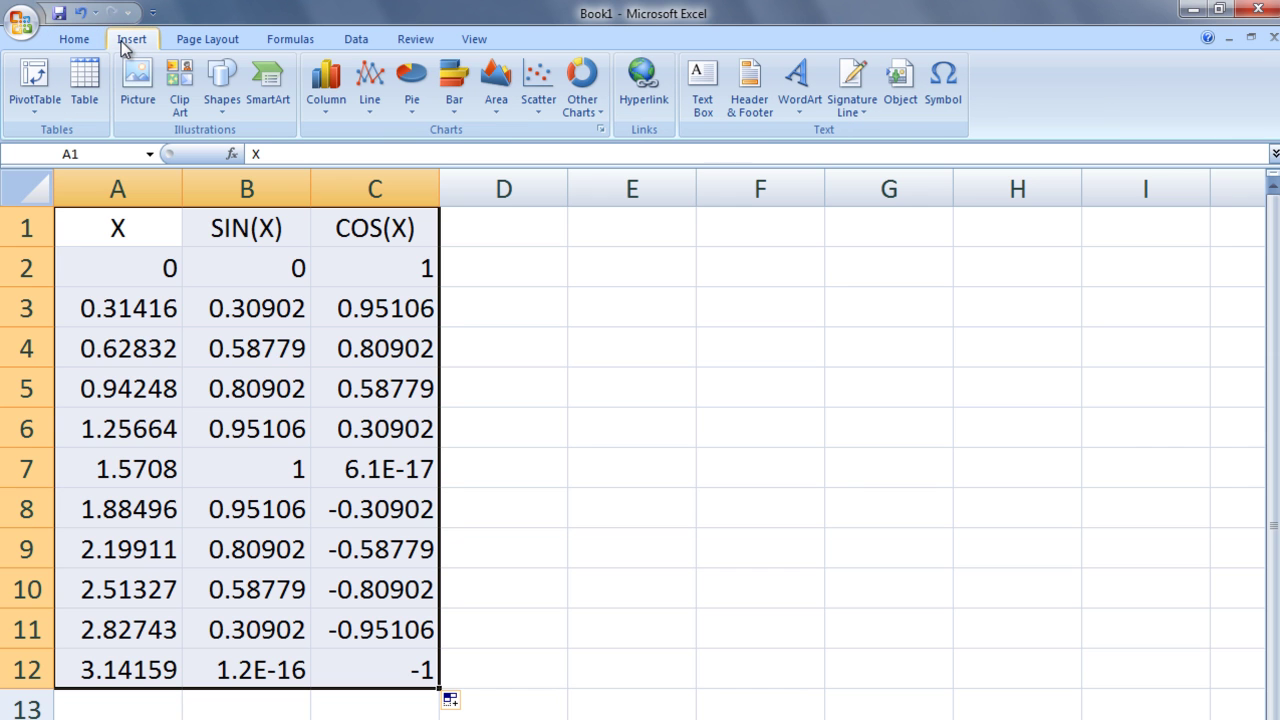
left_click(540, 80)
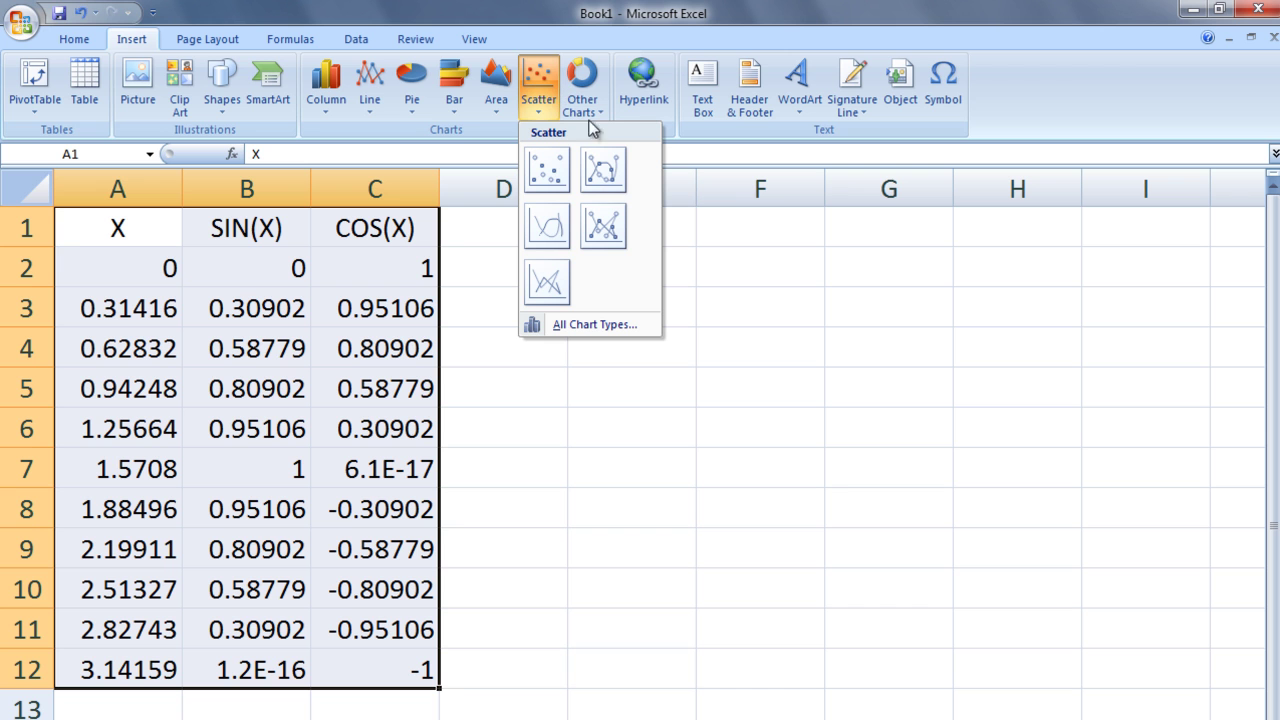
Insert a scatter chart with smooth lines and markers, move it up and shrink it
left_click(603, 170)
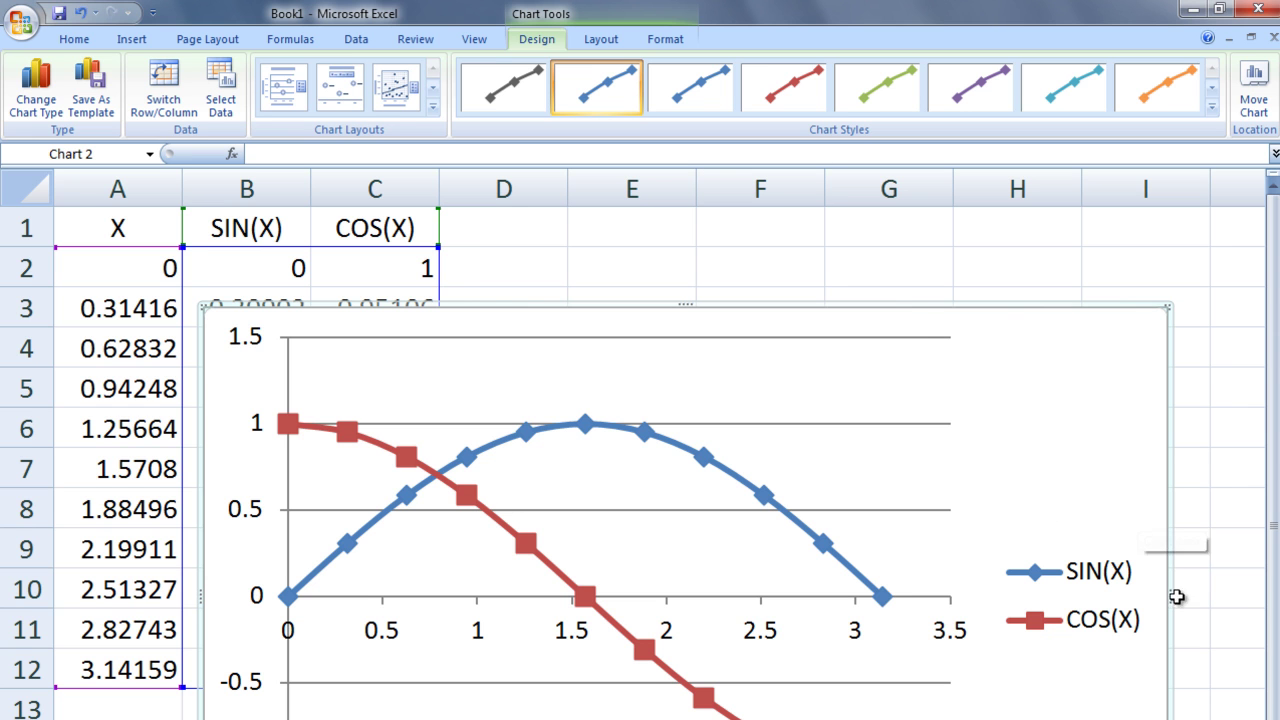
left_click_drag(990, 393, 985, 310)
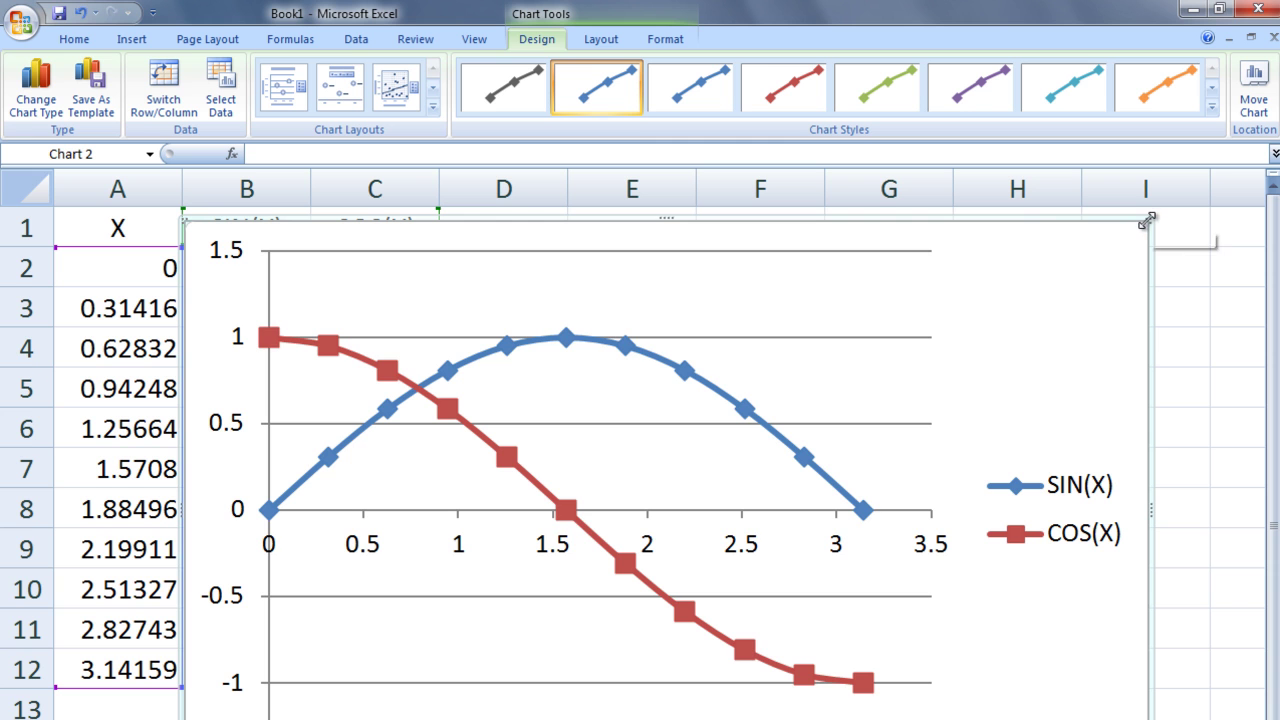
left_click_drag(1146, 220, 998, 362)
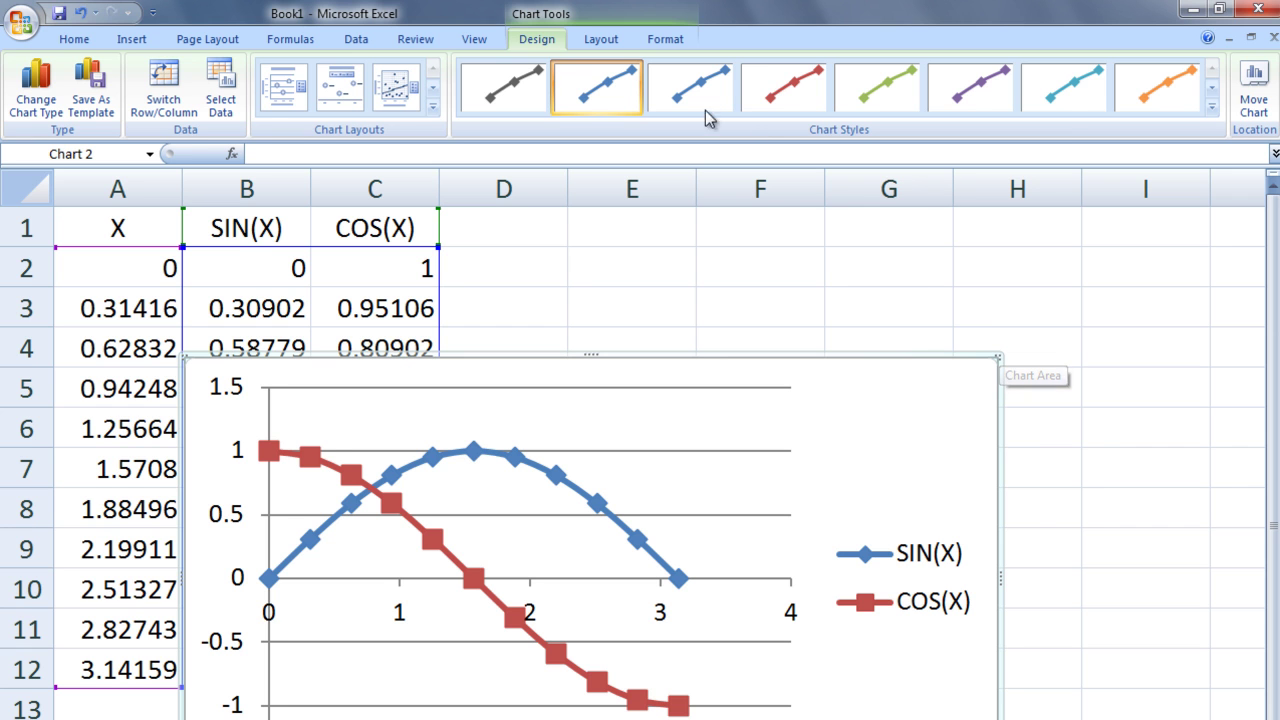
Switch to the Chart Tools Layout tab for the sine and cosine chart
left_click(603, 41)
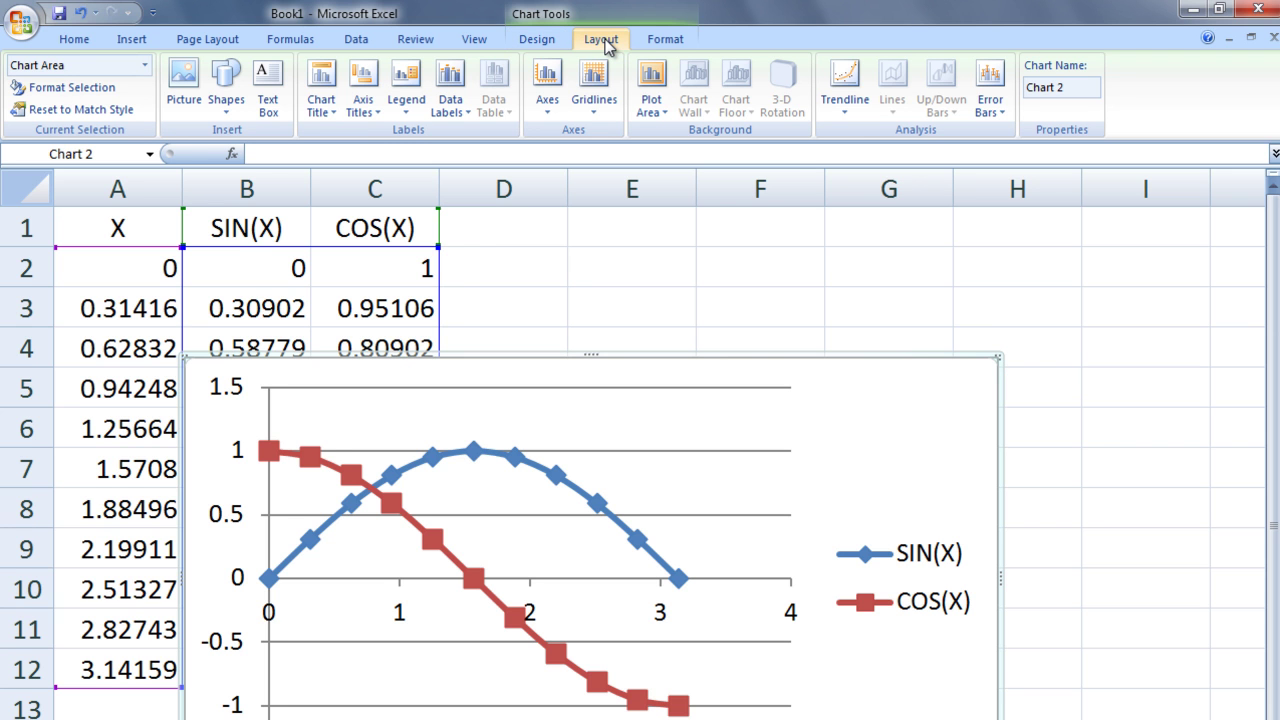